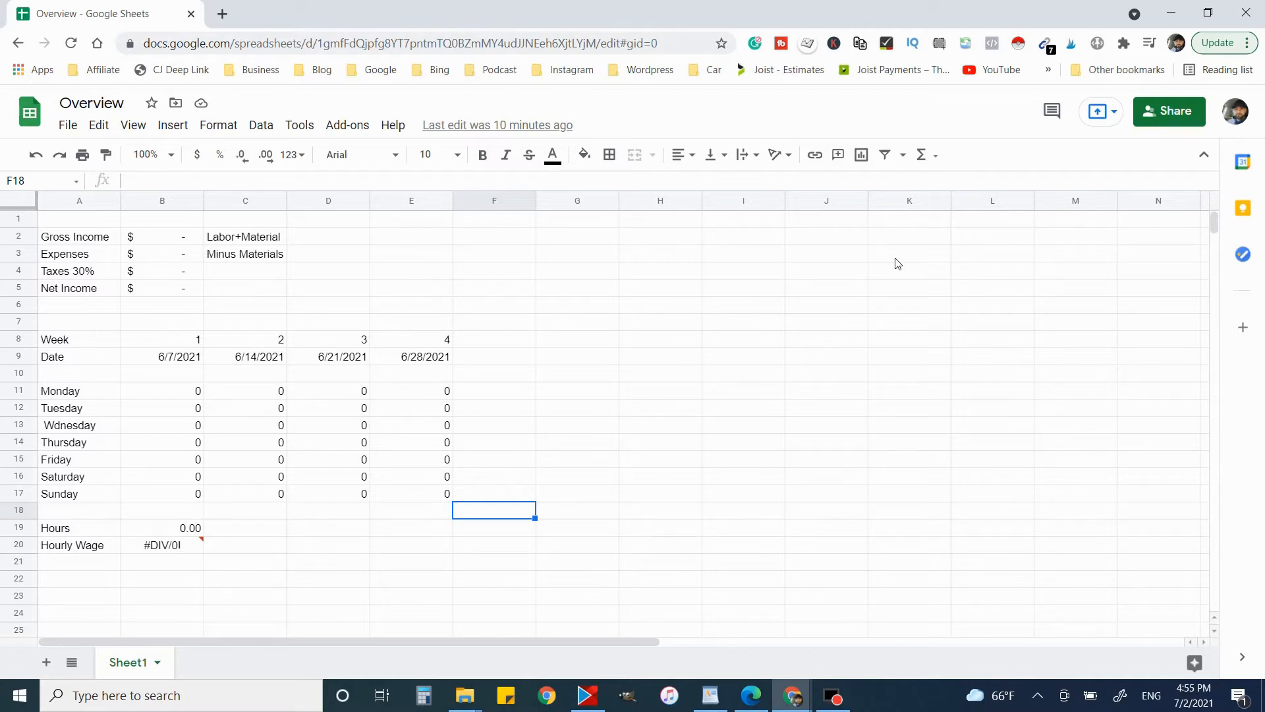
Step: Enter the customer's last name as the job heading in cell B1 above the gross income
left_click(162, 219)
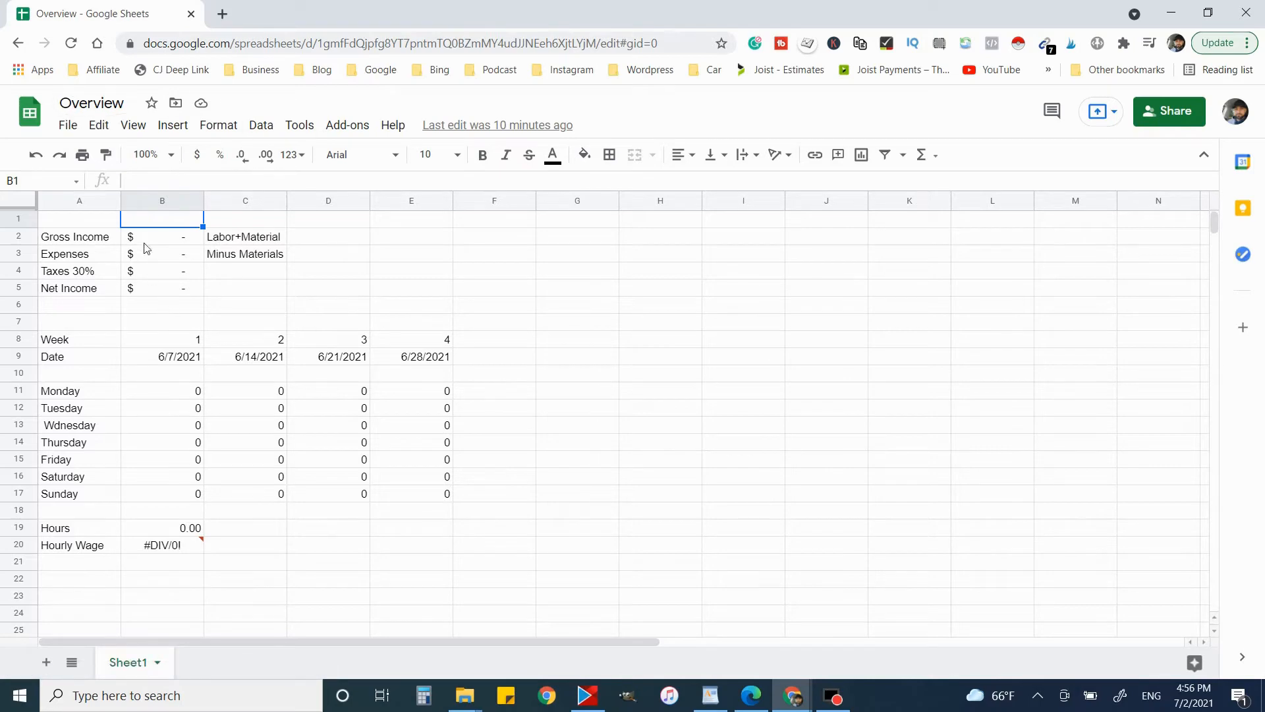
double_click(156, 223)
type("Jo")
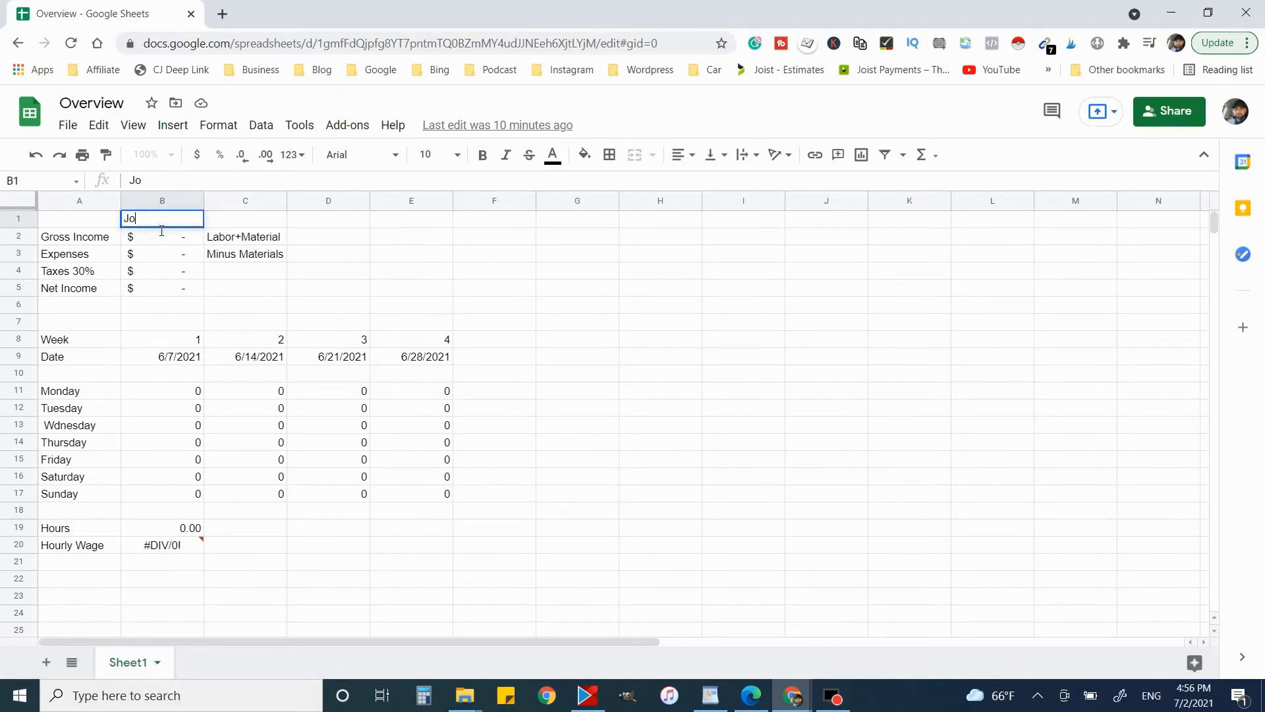
type("hsnon")
Step: Set the job's Gross Income in cell B2 to 5000
left_click(175, 239)
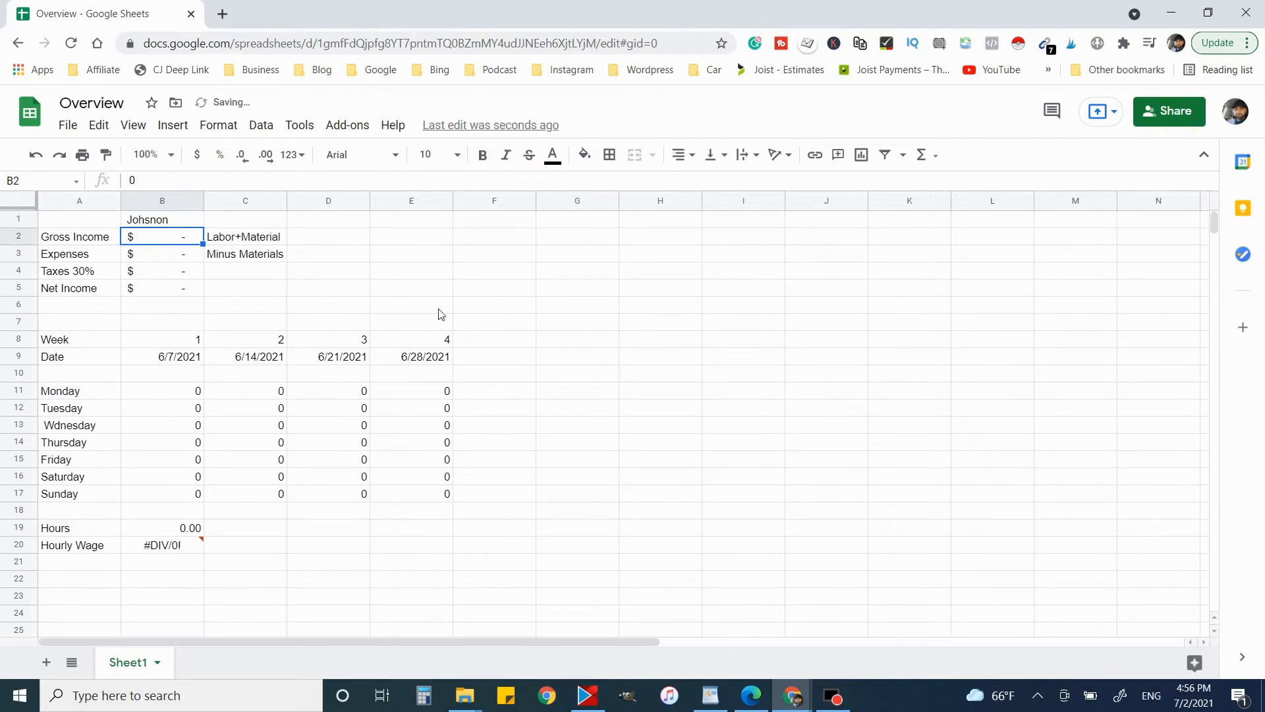
left_click(182, 239)
double_click(183, 238)
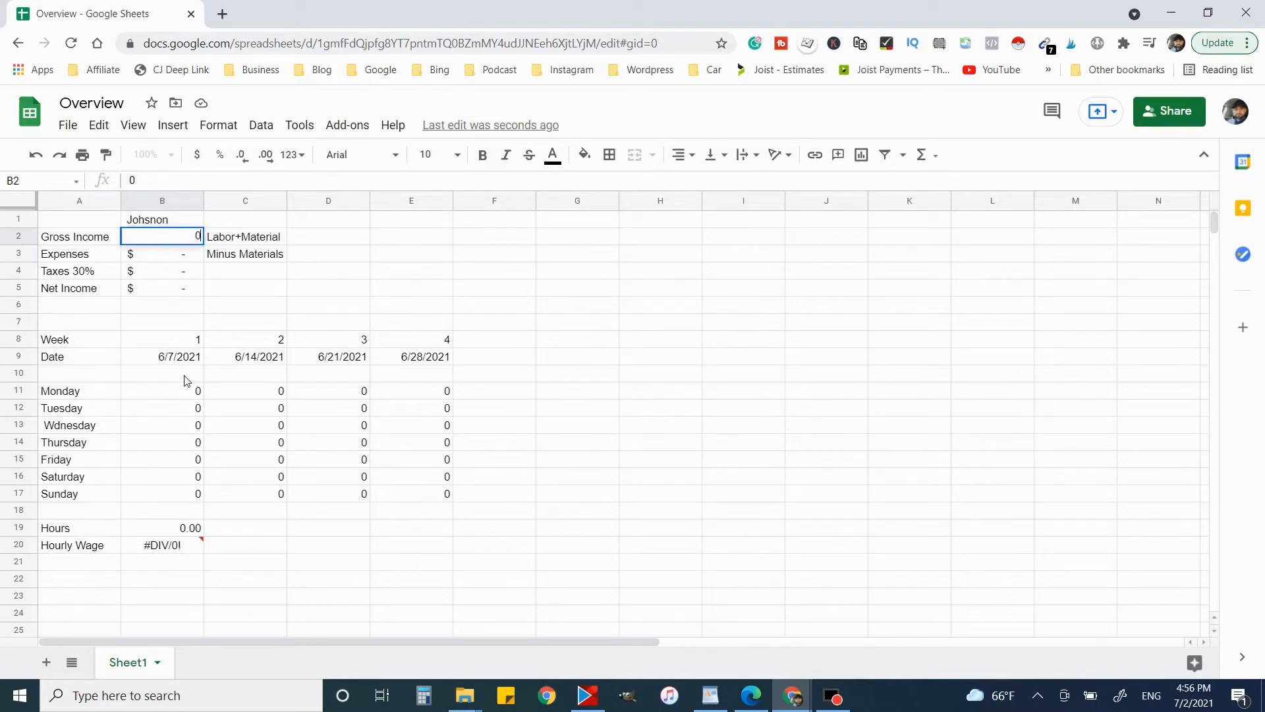
type("5")
type("000")
key("BackSpace")
key("BackSpace")
key("BackSpace")
key("BackSpace")
key("BackSpace")
type("5000")
key("Return")
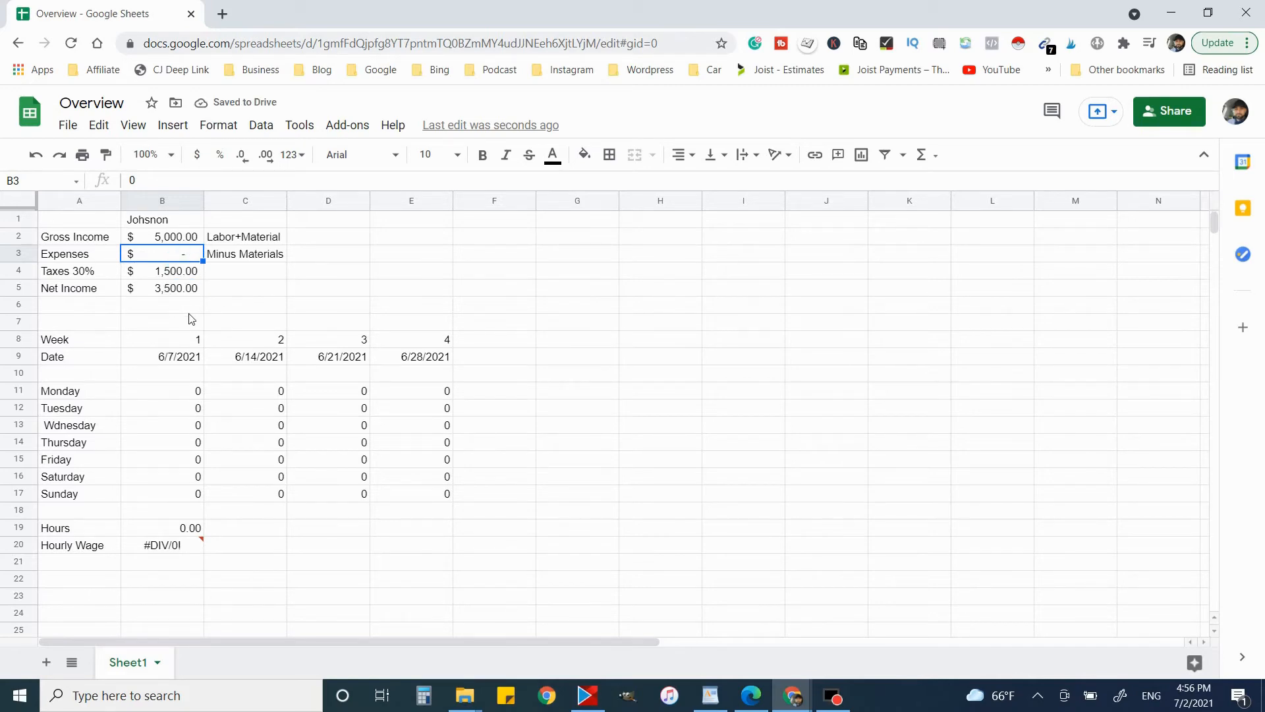
Step: Set the job's Expenses in cell B3 to 300
left_click(183, 256)
double_click(183, 255)
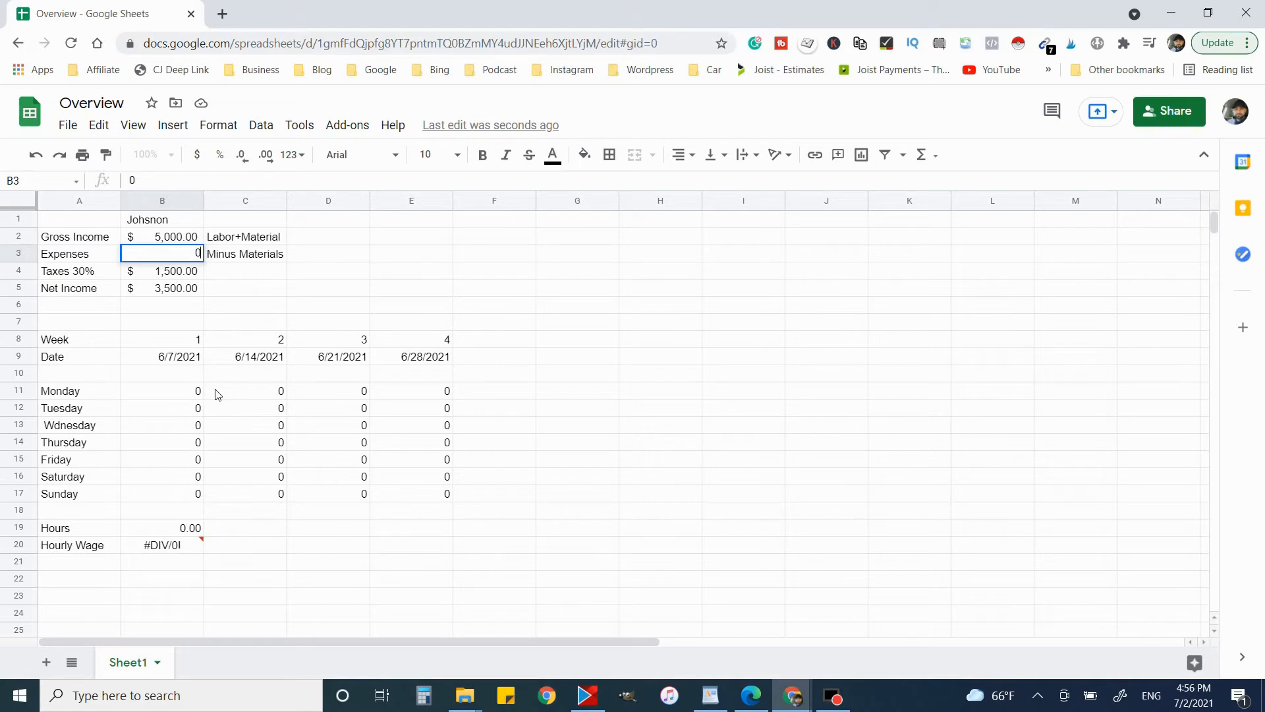
type("300")
key("BackSpace")
key("BackSpace")
key("BackSpace")
type("000")
key("BackSpace")
key("Return")
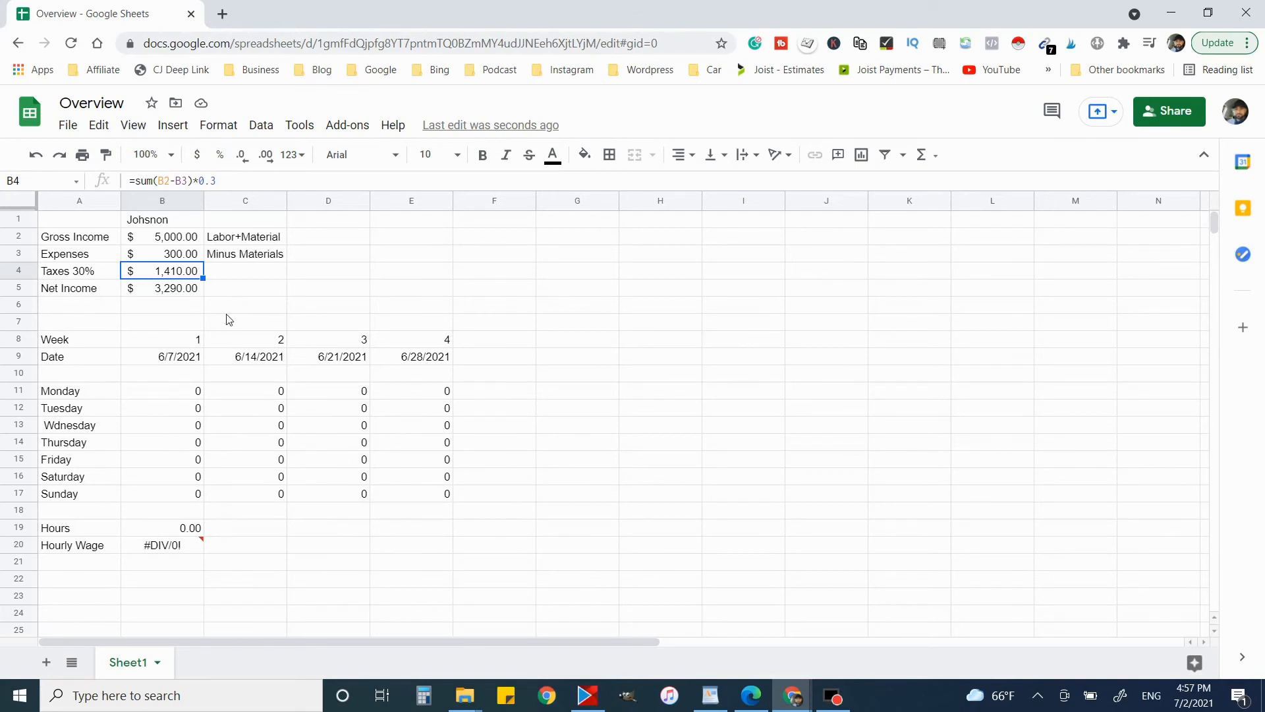
Step: Change the week 1 date in cell B9 to 6/9/2021 and set it back to 6/7/2021
double_click(169, 361)
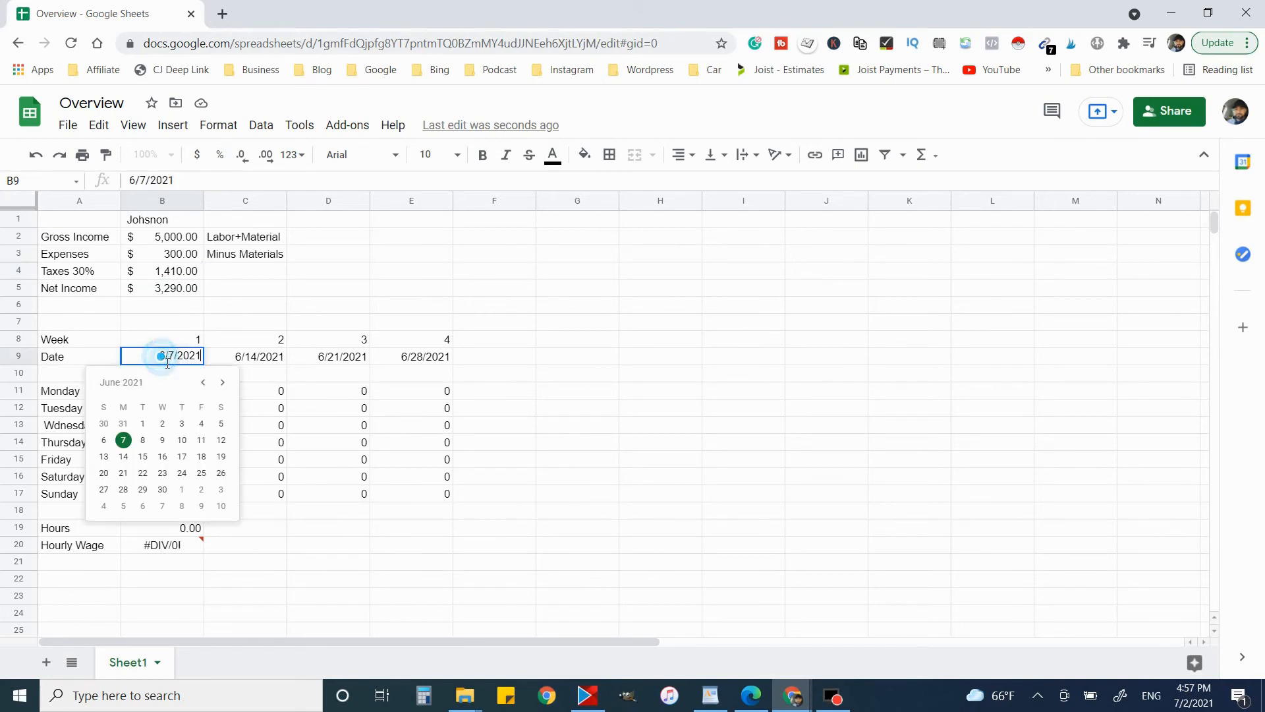
left_click(162, 439)
double_click(182, 359)
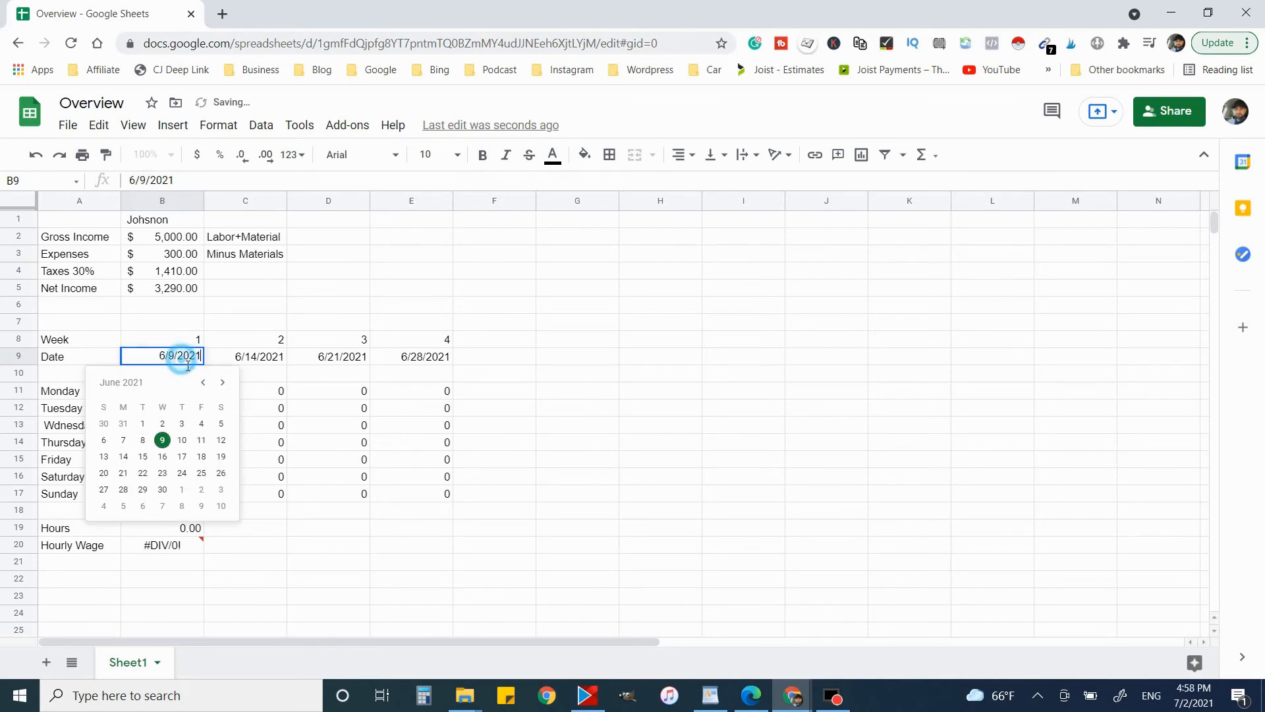
left_click(122, 448)
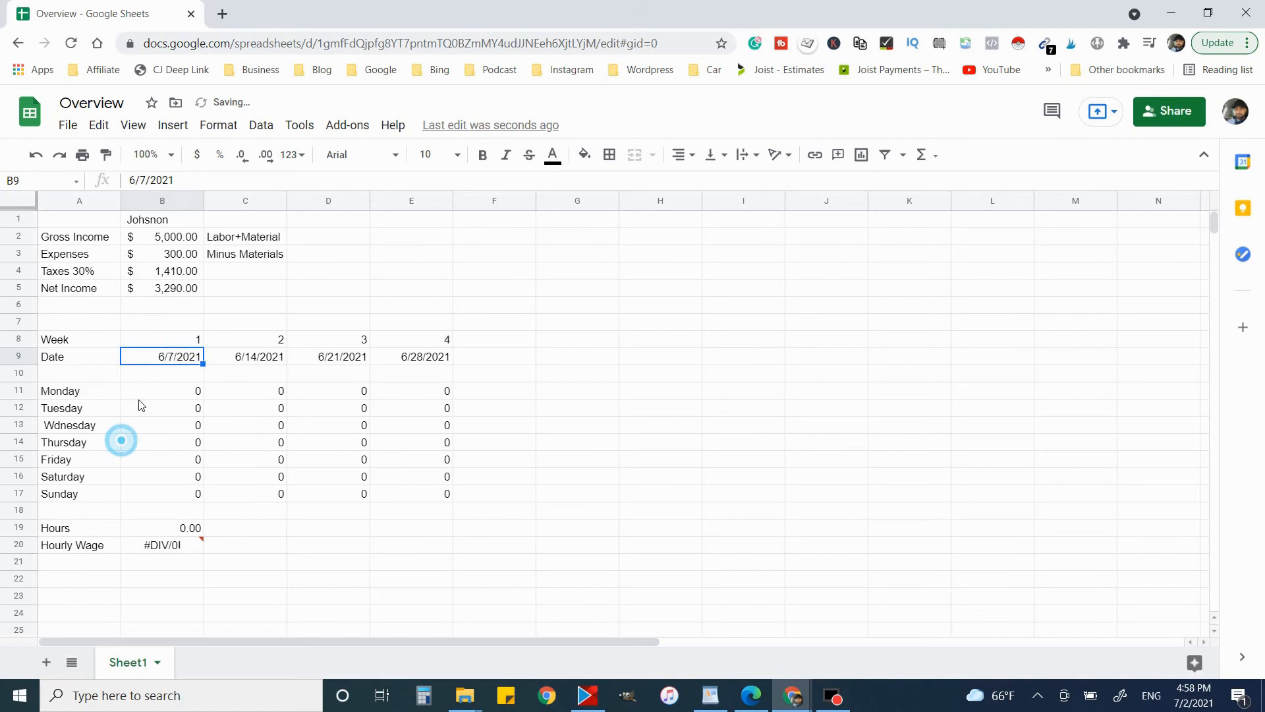
Step: Enter the week 1 hours for Monday as 8, Tuesday as 9 and Wednesday as 7
left_click(197, 394)
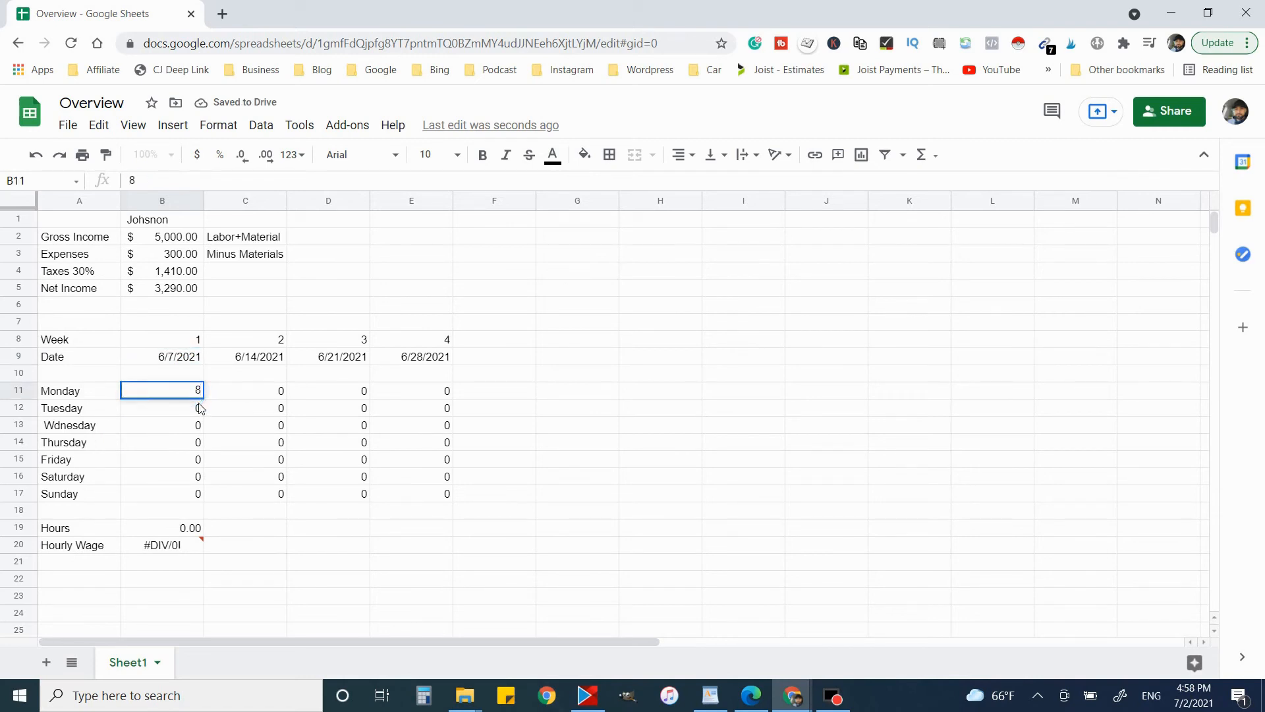
left_click(200, 409)
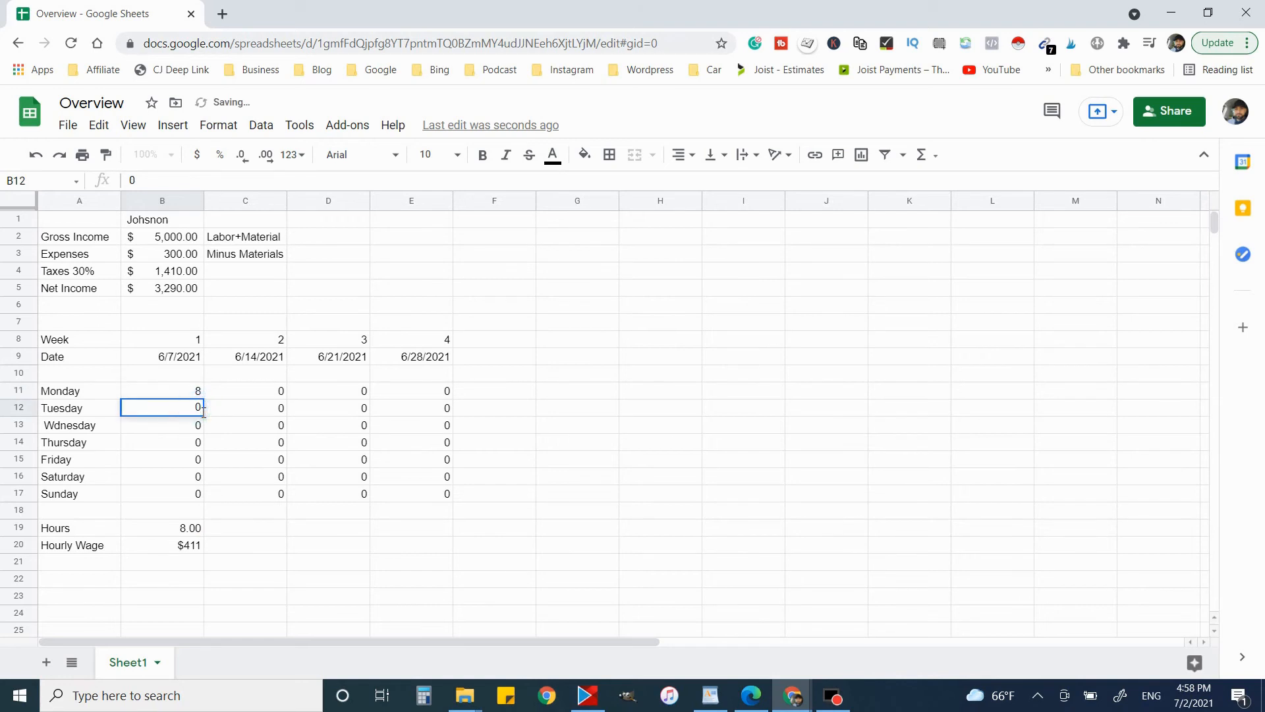
type("9")
left_click(197, 425)
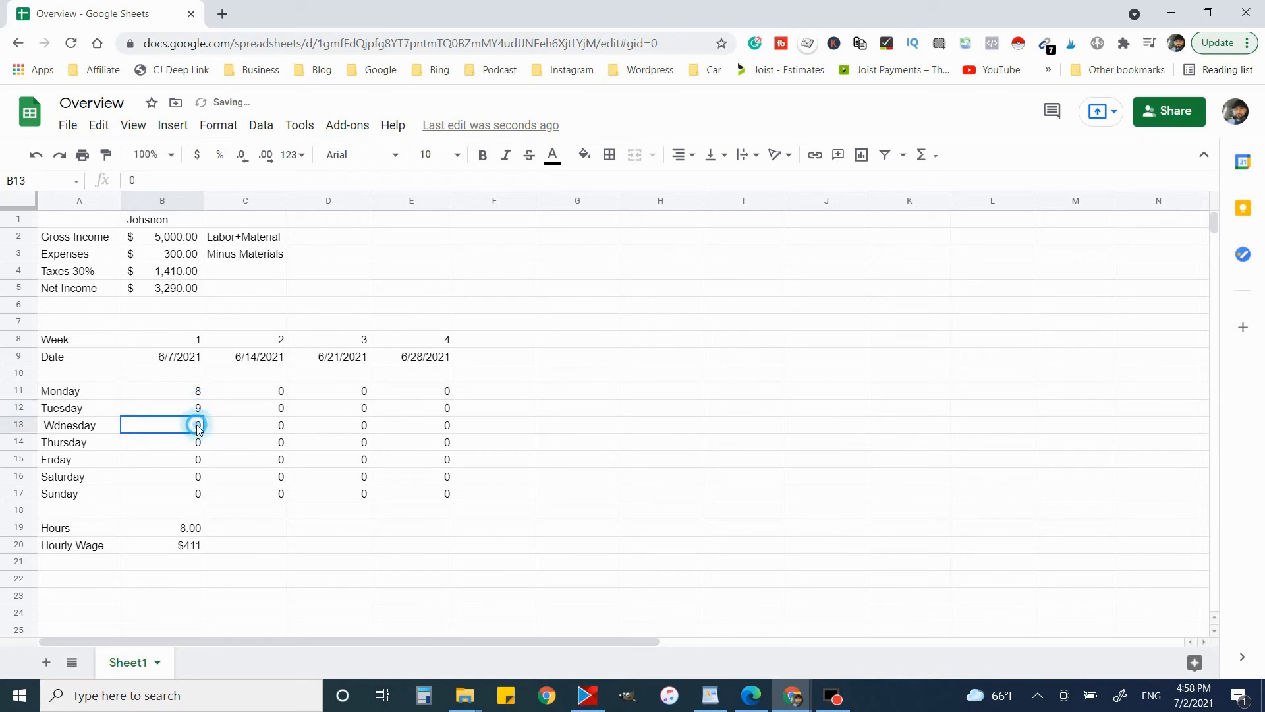
double_click(197, 425)
type("7")
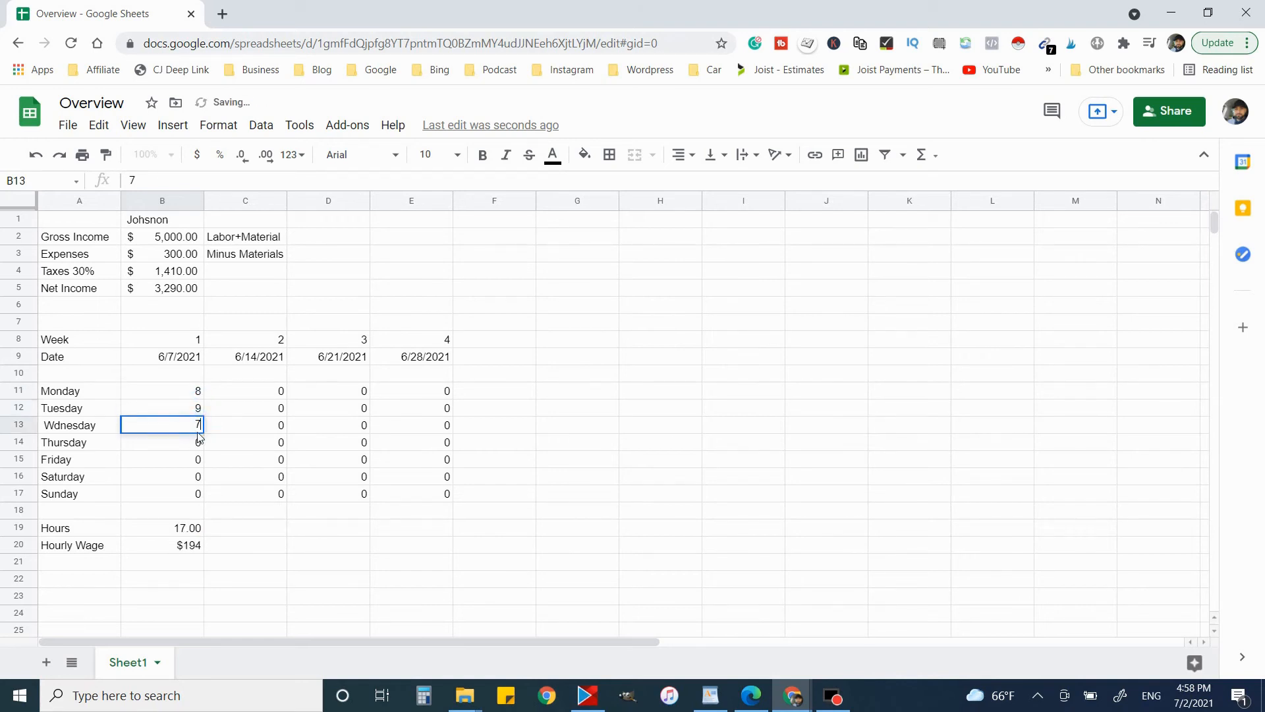
Step: Enter the week 1 hours for Thursday as 8 and Friday as 9
left_click(201, 446)
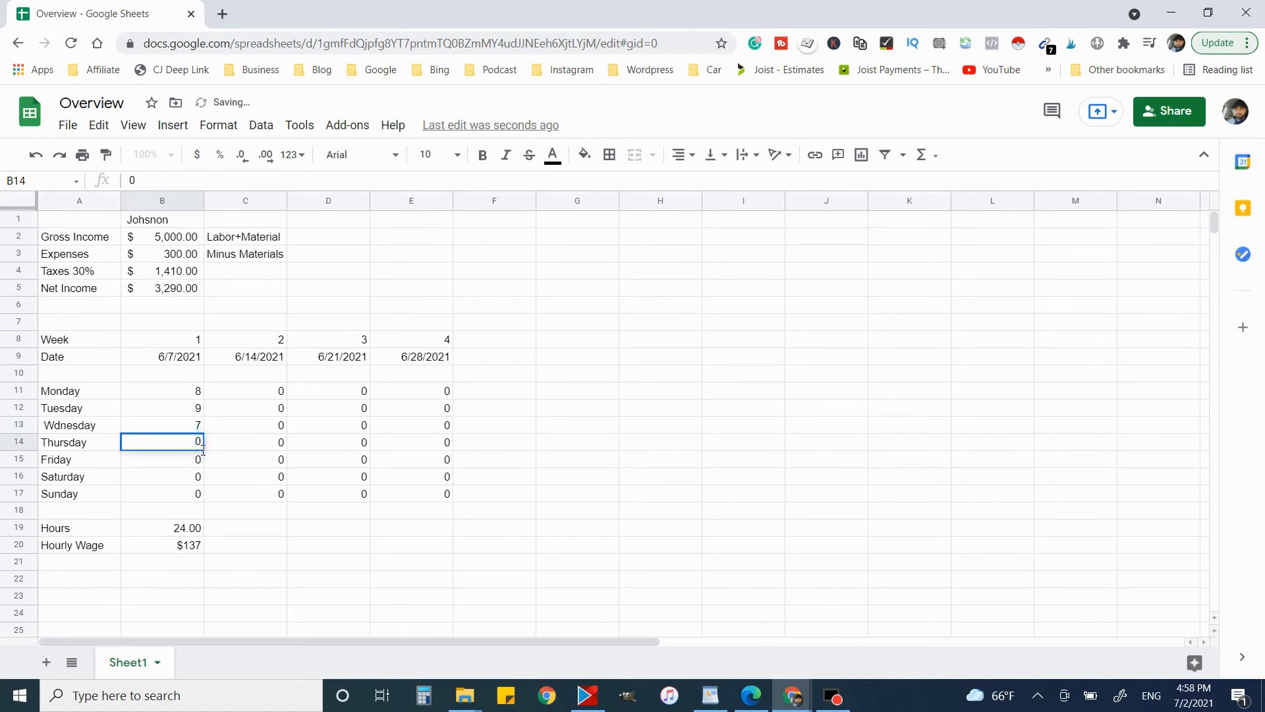
type("8")
key("BackSpace")
key("BackSpace")
left_click(198, 460)
double_click(200, 459)
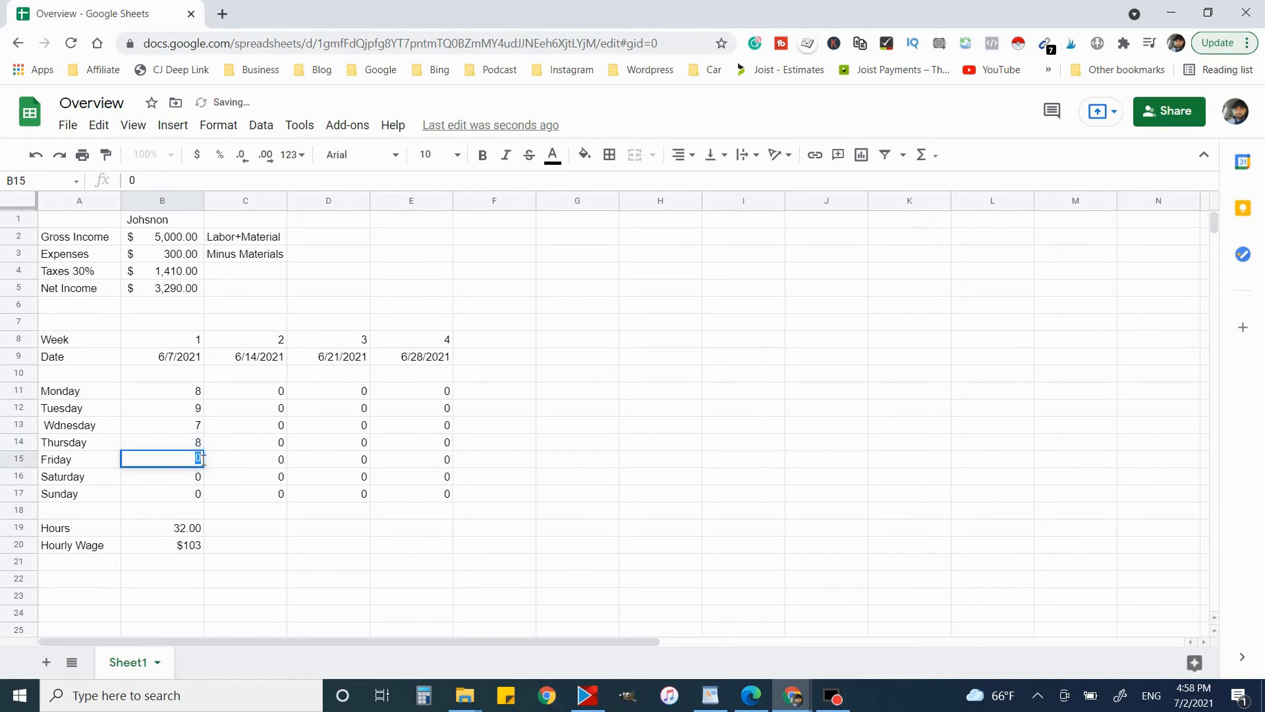
type("9")
left_click(187, 531)
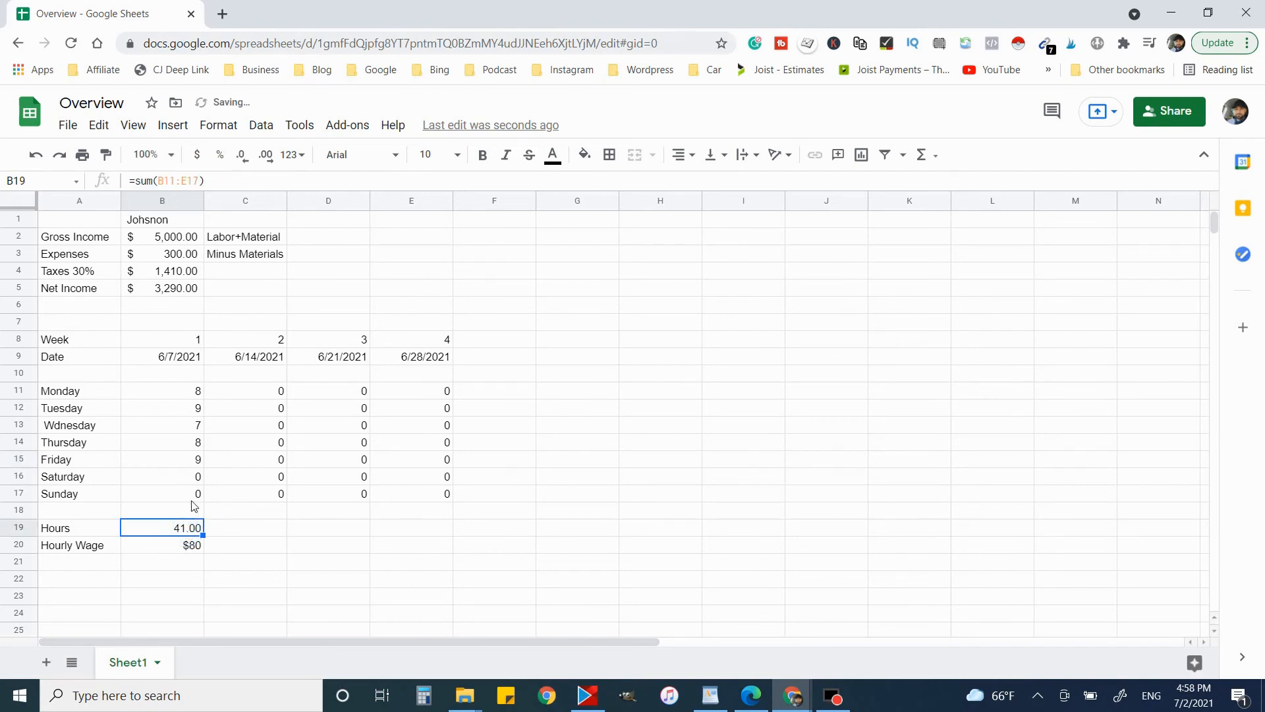